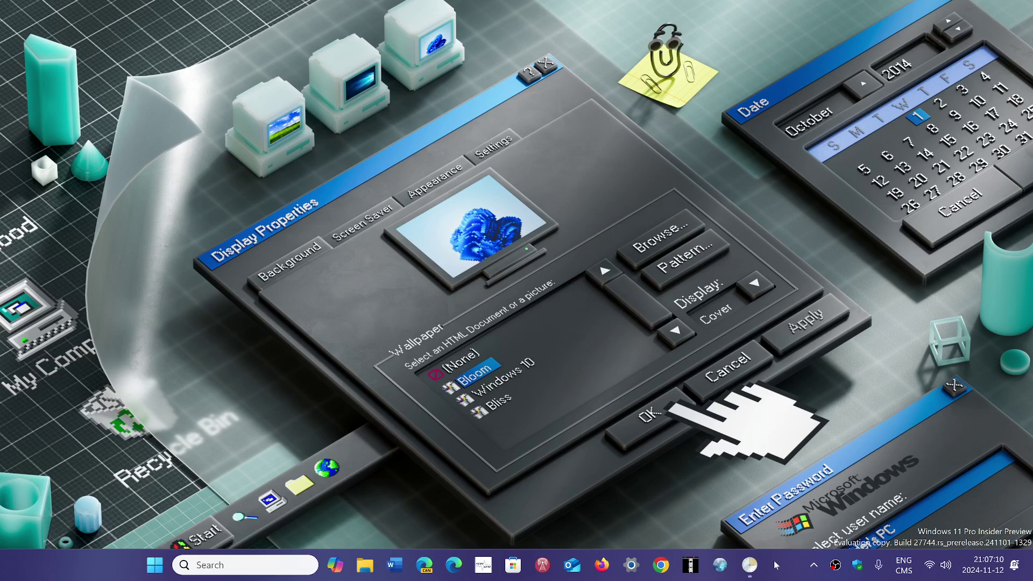
Open Task Scheduler from the taskbar to review the BraveSoftware update task's General details.
{"action": "left_click", "coordinate": [750, 565]}
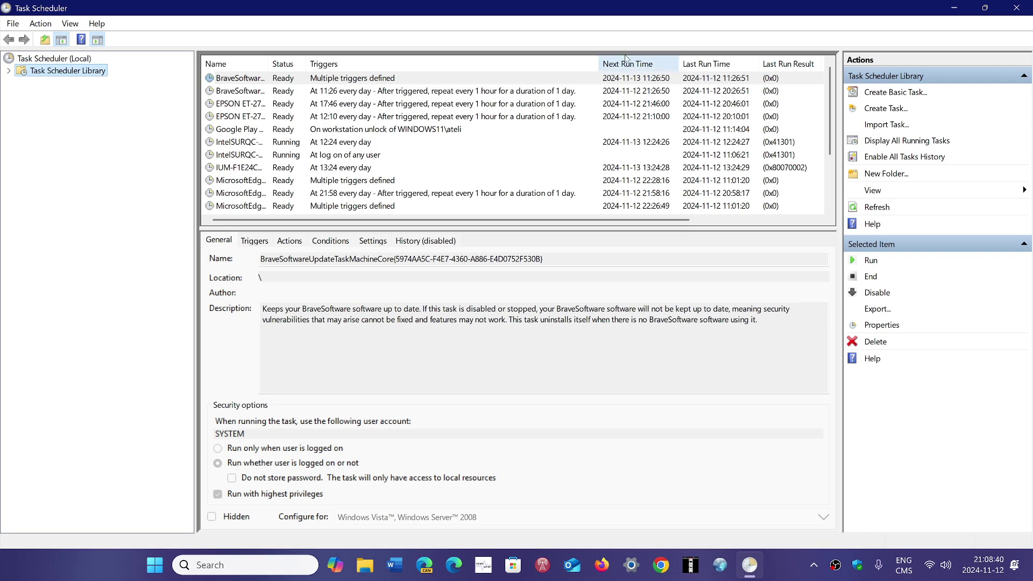
Close the Task Scheduler window to return to the retro wallpaper desktop.
{"action": "left_click", "coordinate": [1019, 10]}
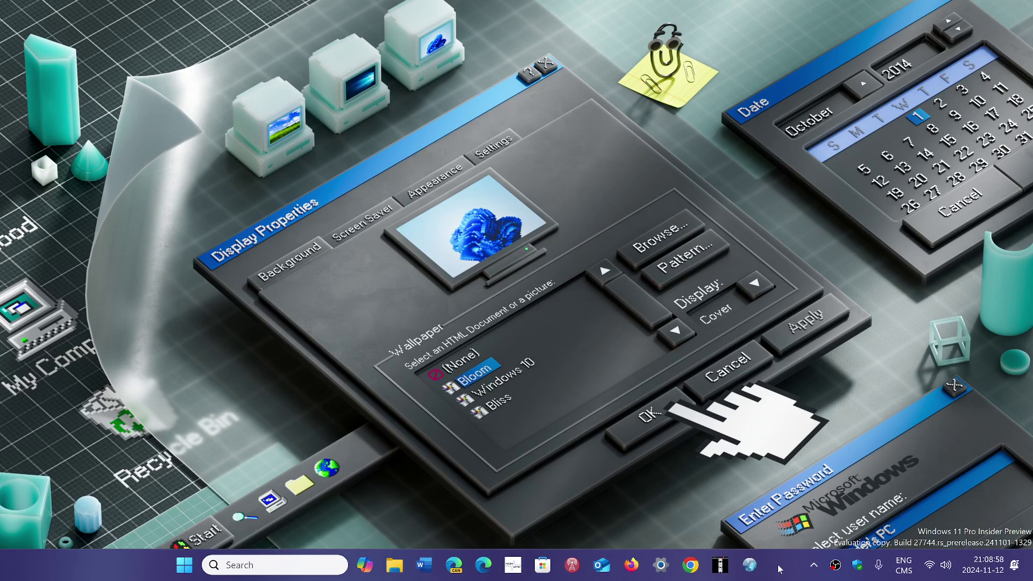
{"action": "left_click", "coordinate": [184, 565]}
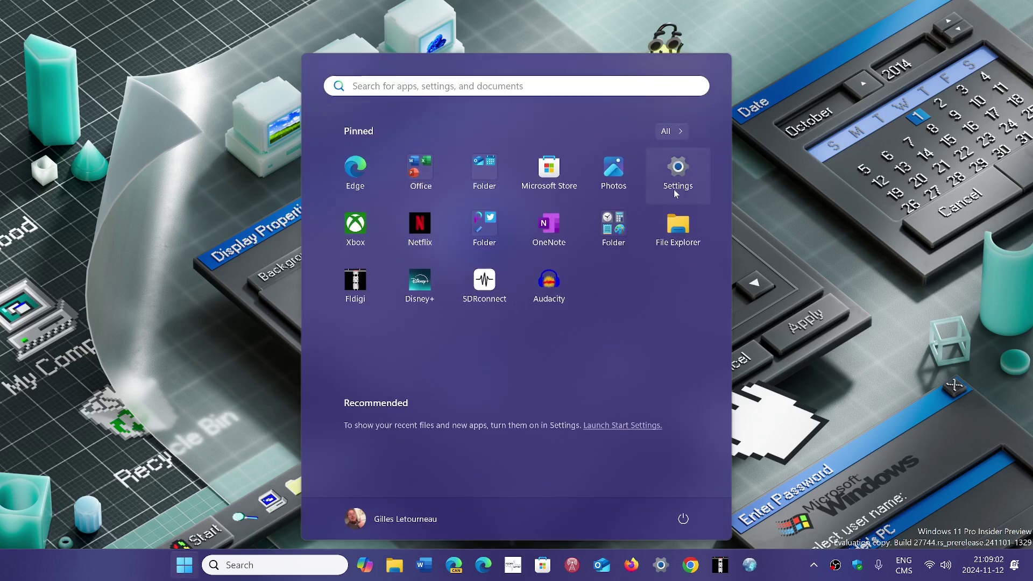
{"action": "left_click", "coordinate": [677, 173]}
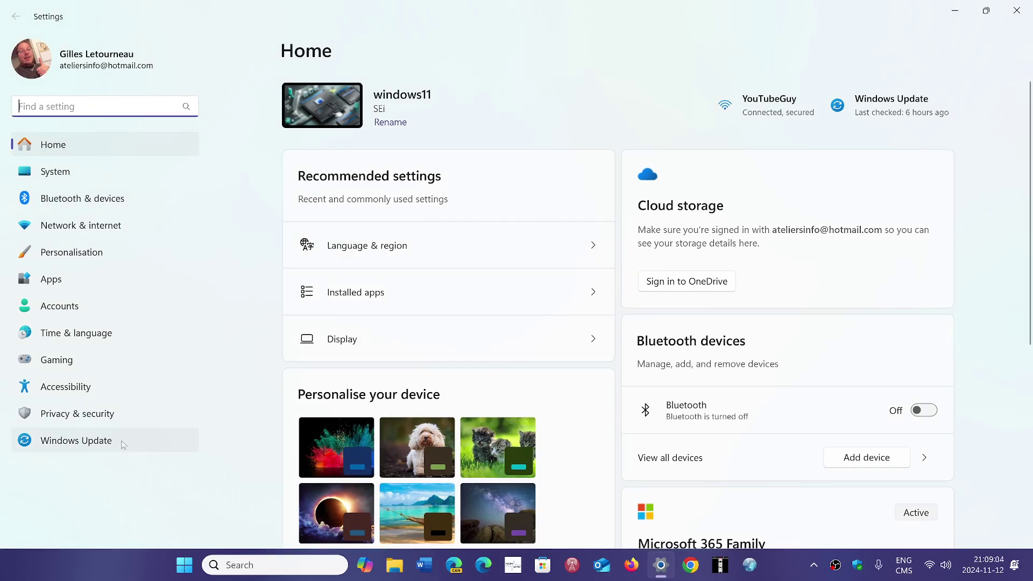
{"action": "left_click", "coordinate": [123, 444]}
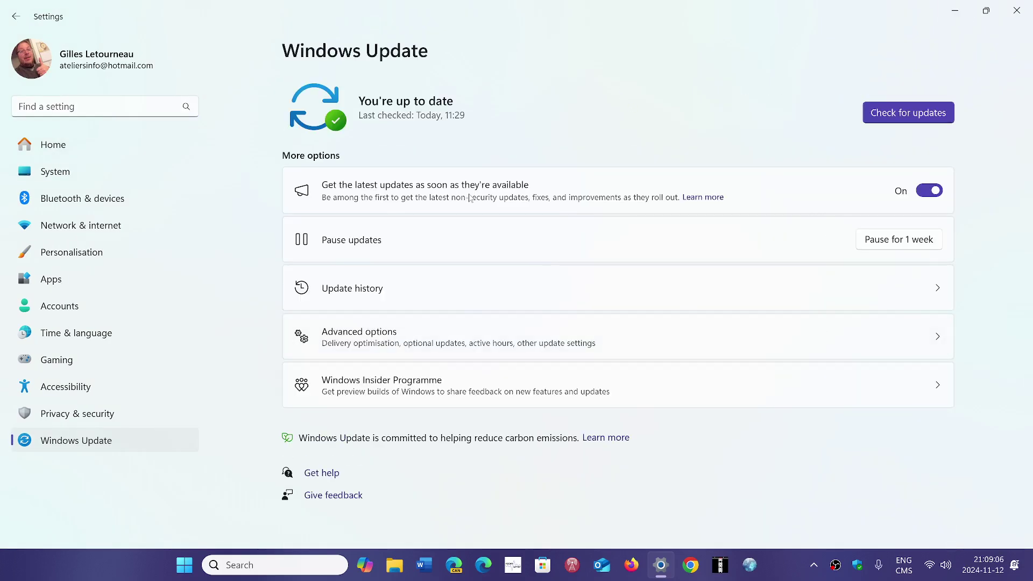
{"action": "left_click", "coordinate": [1016, 10]}
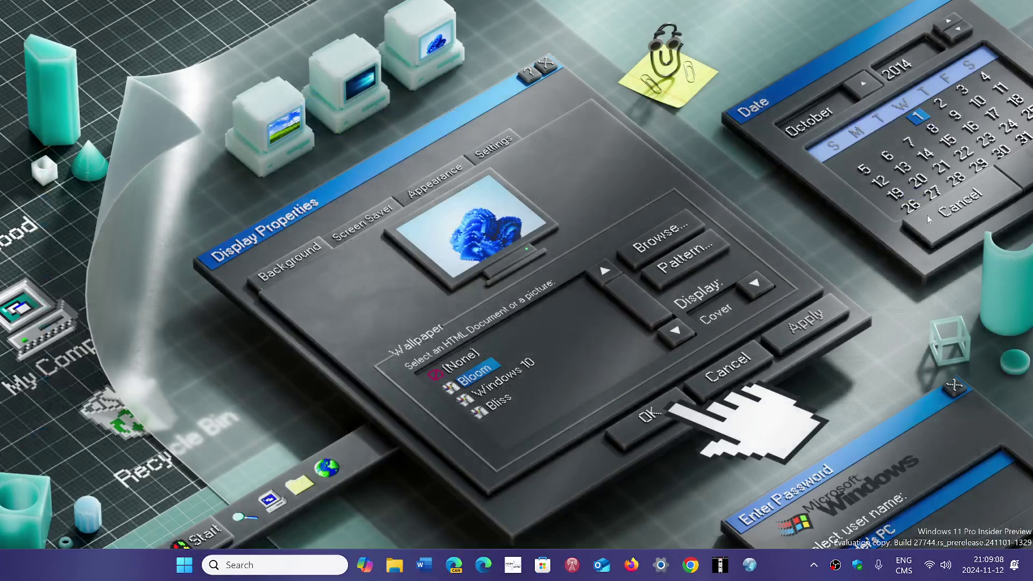